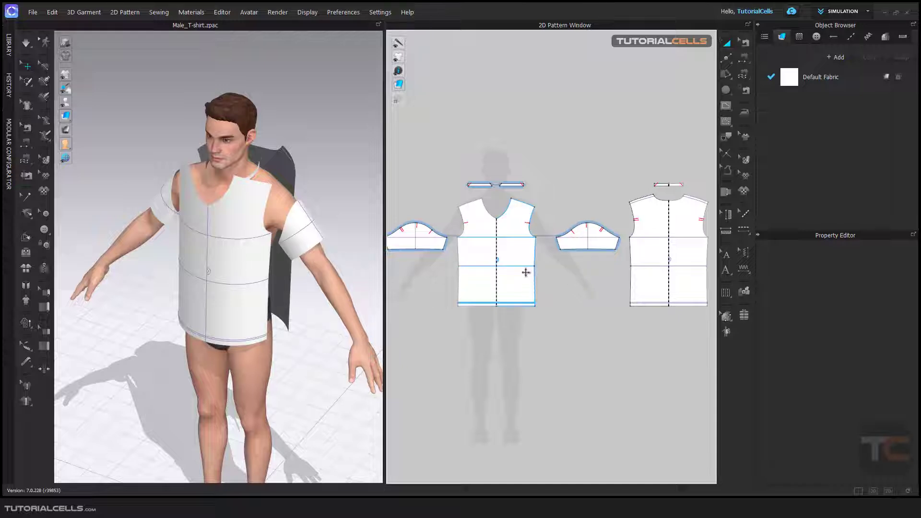
Use Segment Sewing to join the front pattern's upper side segment below the armhole to the matching back side segment.
key("2")
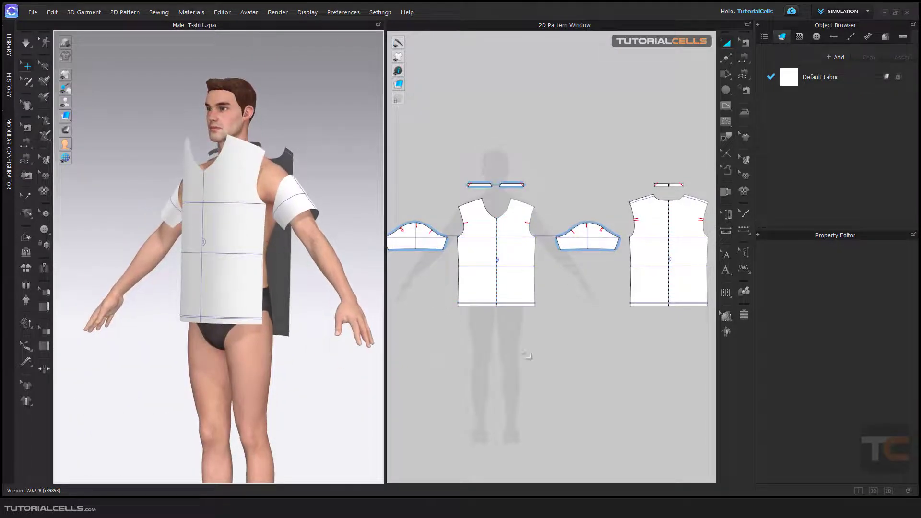
scroll(298, 257, "up", 5)
right_click_drag(298, 251, 280, 216)
left_click(25, 144)
left_click(279, 213)
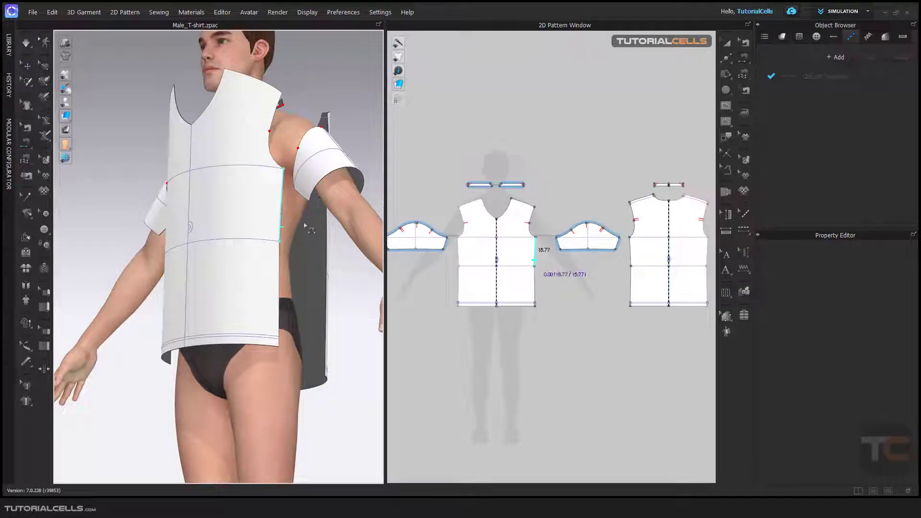
right_click_drag(331, 220, 260, 223)
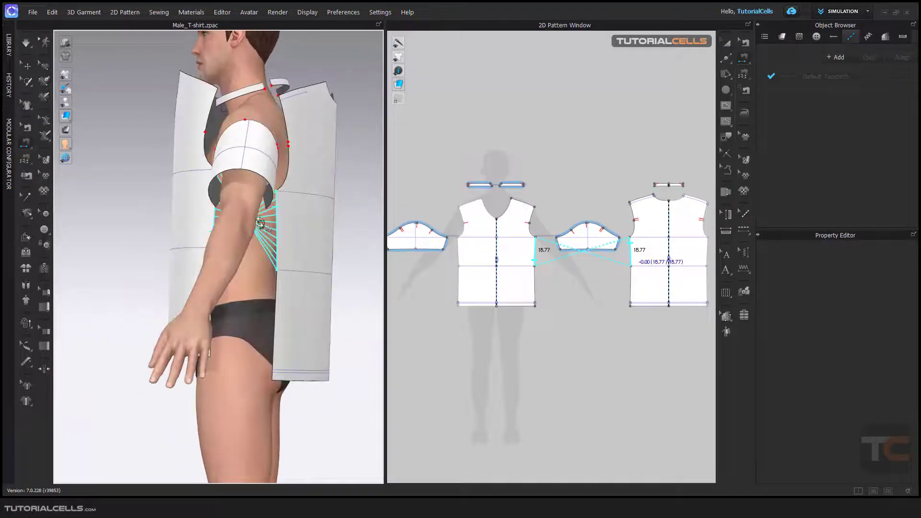
left_click(284, 248)
right_click_drag(288, 255, 283, 232)
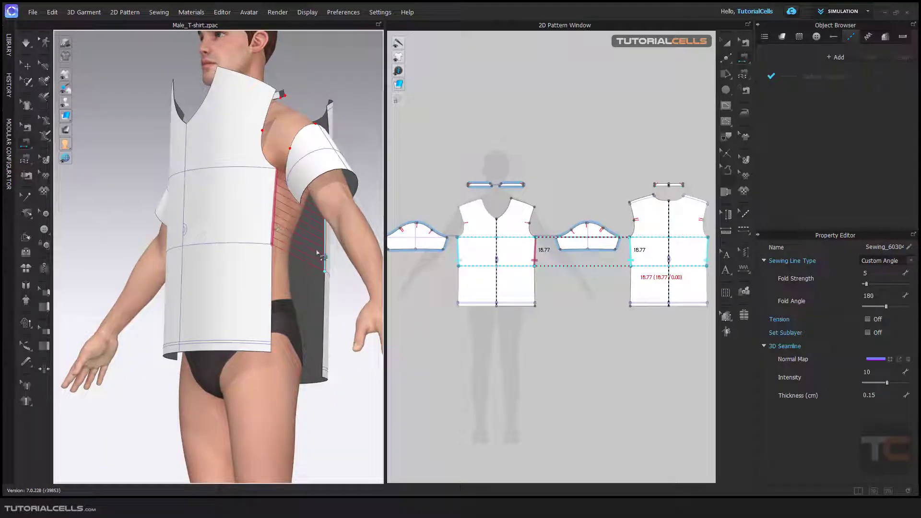
Sew the front pattern's lower side segment down to the hem to the matching back side segment.
left_click(273, 281)
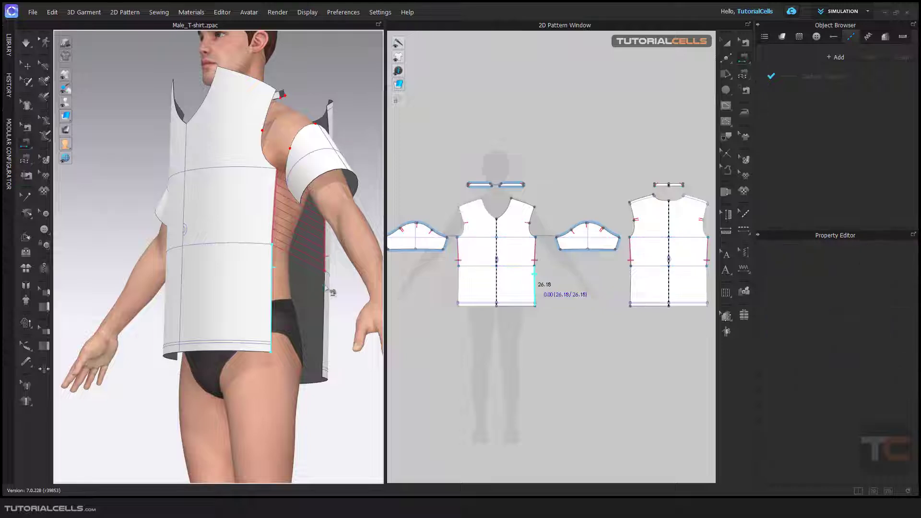
left_click(327, 287)
right_click_drag(326, 287, 363, 271)
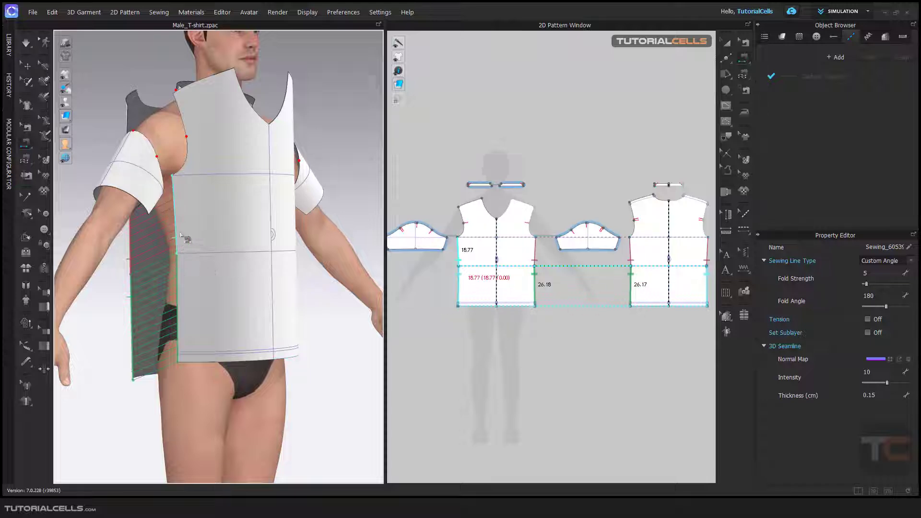
right_click_drag(255, 257, 148, 302)
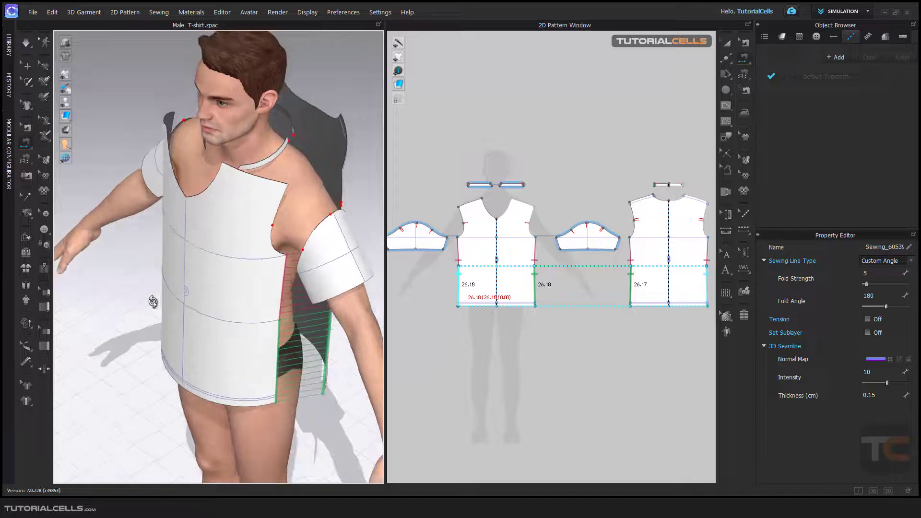
Sew the front shoulder edge to the matching shoulder edge of the back pattern.
left_click(255, 171)
left_click(346, 135)
right_click_drag(351, 140, 358, 154)
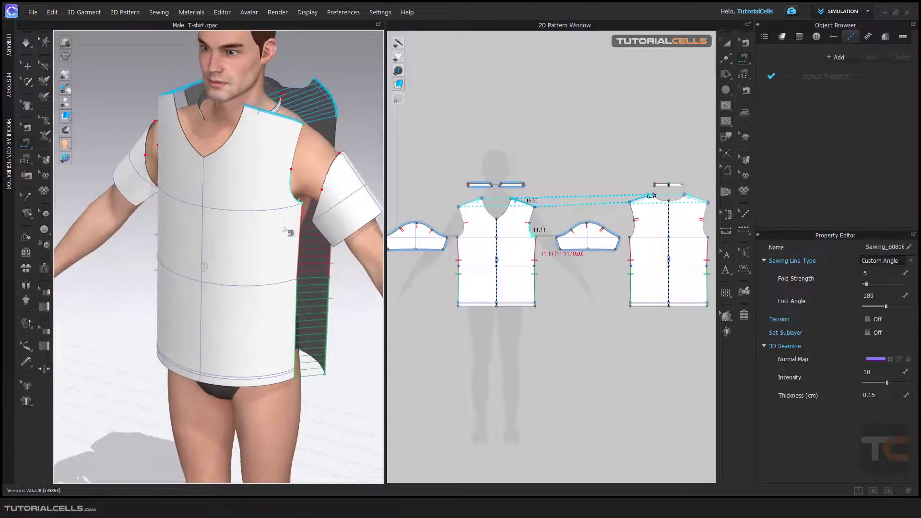
right_click_drag(329, 224, 283, 245)
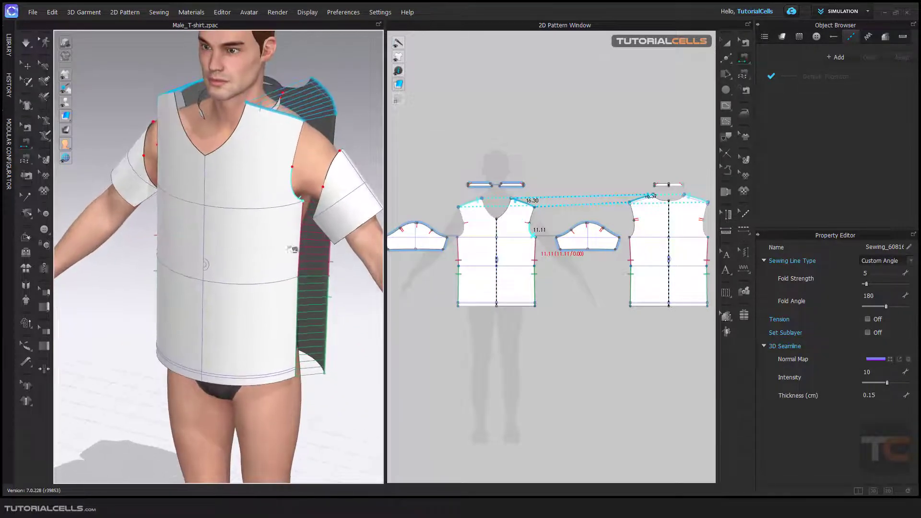
Undo the shoulder and side seams between the front and back patterns.
key("ctrl+z")
key("ctrl+z")
key("ctrl+z")
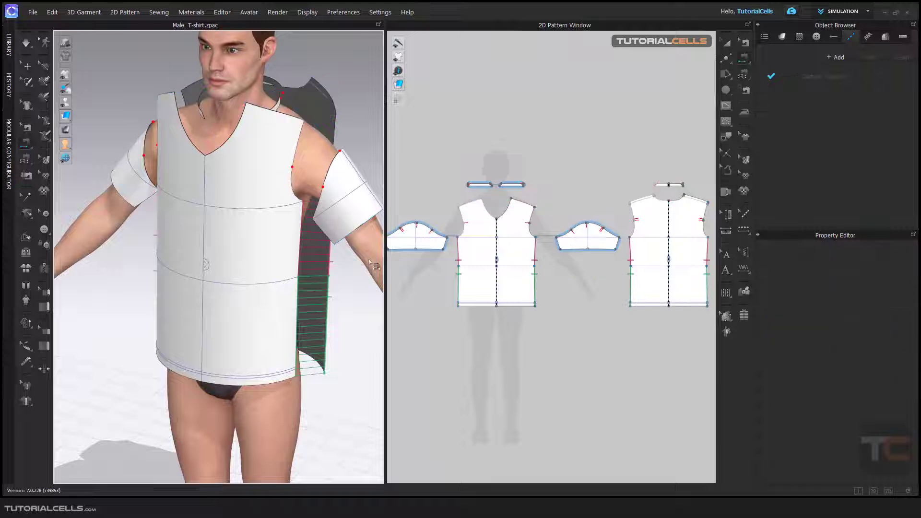
key("ctrl+z")
key("ctrl+z")
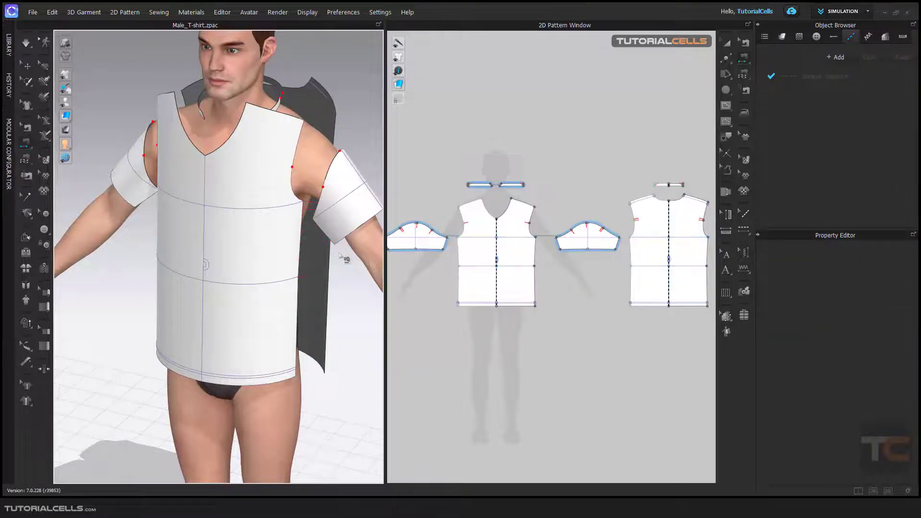
left_click(300, 254)
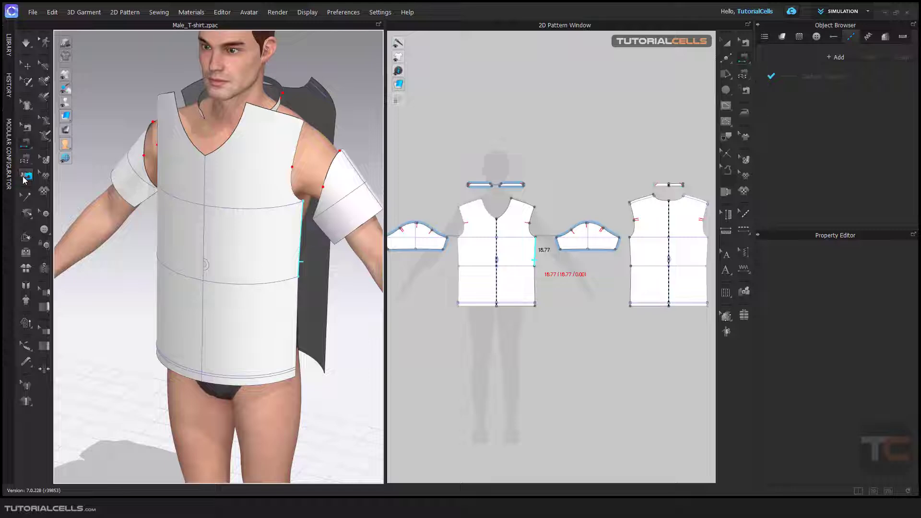
left_click(161, 13)
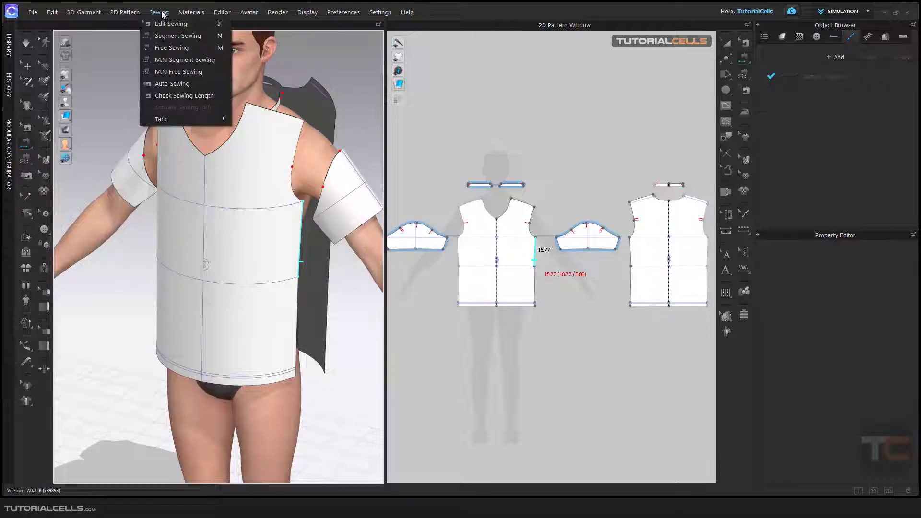
left_click(178, 85)
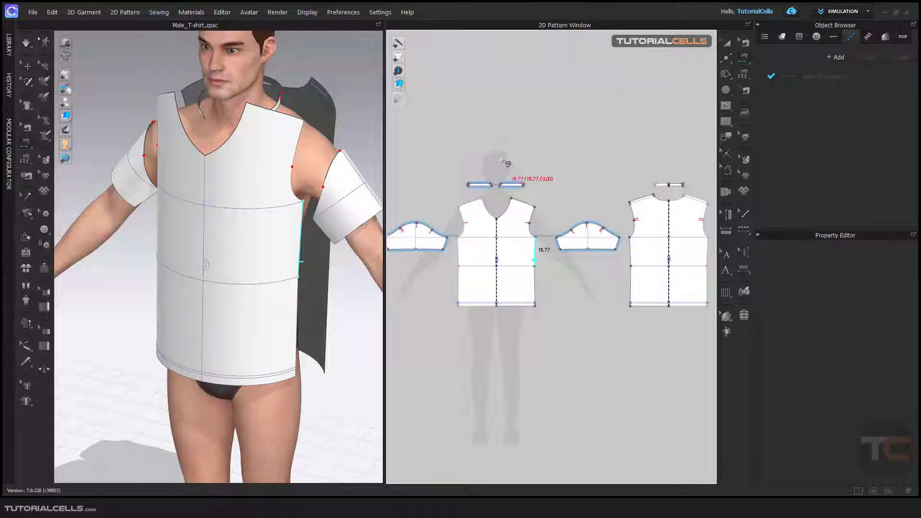
left_click(727, 44)
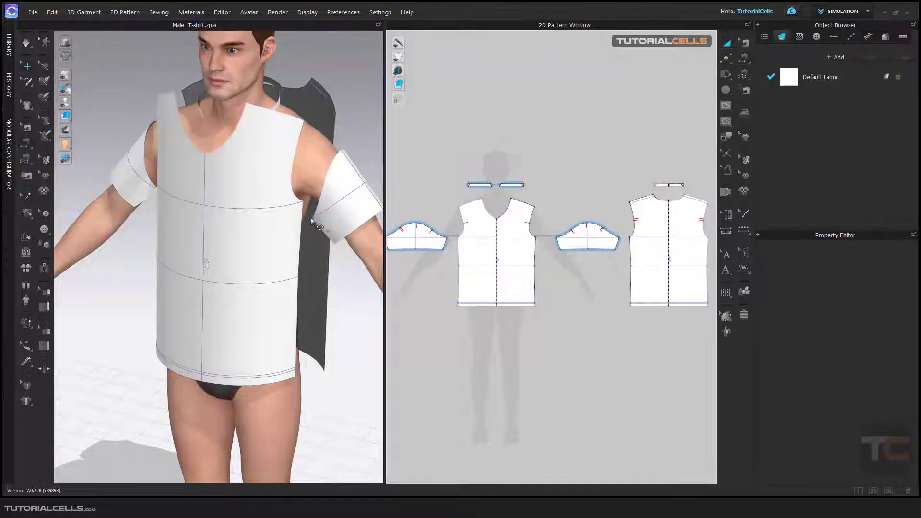
Reset the 3D arrangement of the front body pattern only.
right_click_drag(311, 221, 272, 222)
scroll(291, 205, "down", 3)
scroll(291, 205, "down", 3)
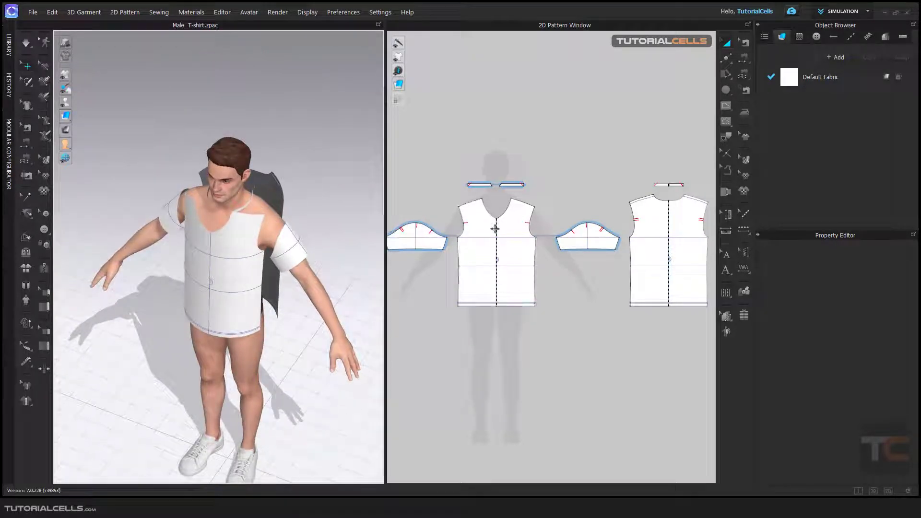
left_click(237, 238)
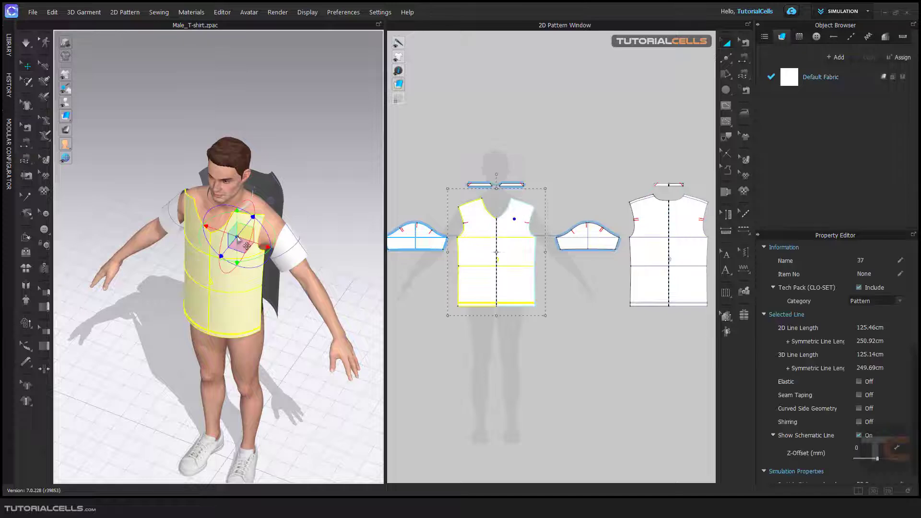
right_click(239, 284)
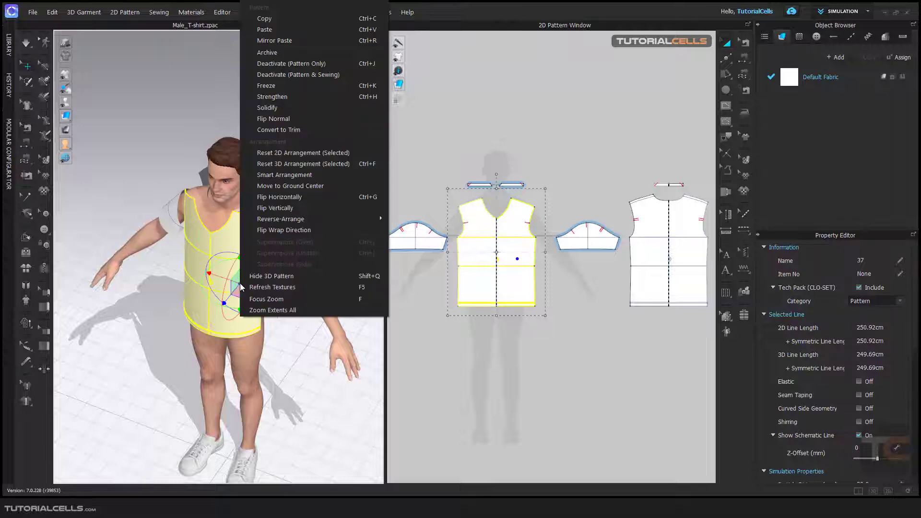
left_click(278, 157)
mouse_move(251, 224)
right_mouse_down()
mouse_move(167, 212)
mouse_move(265, 231)
mouse_move(211, 226)
mouse_move(238, 232)
right_mouse_up()
Reset the 3D arrangement of the sleeve pattern on the avatar's left arm and clear the selection.
right_click(290, 247)
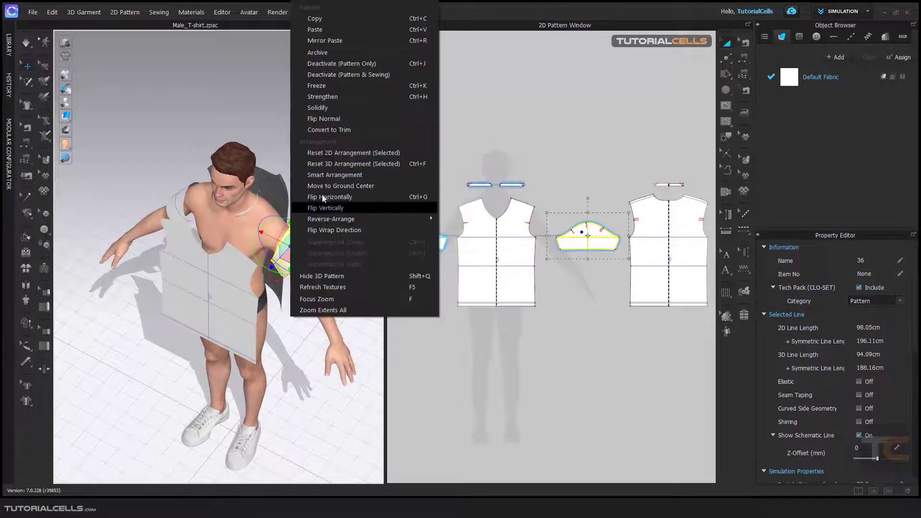
left_click(342, 154)
right_click_drag(302, 304, 314, 280)
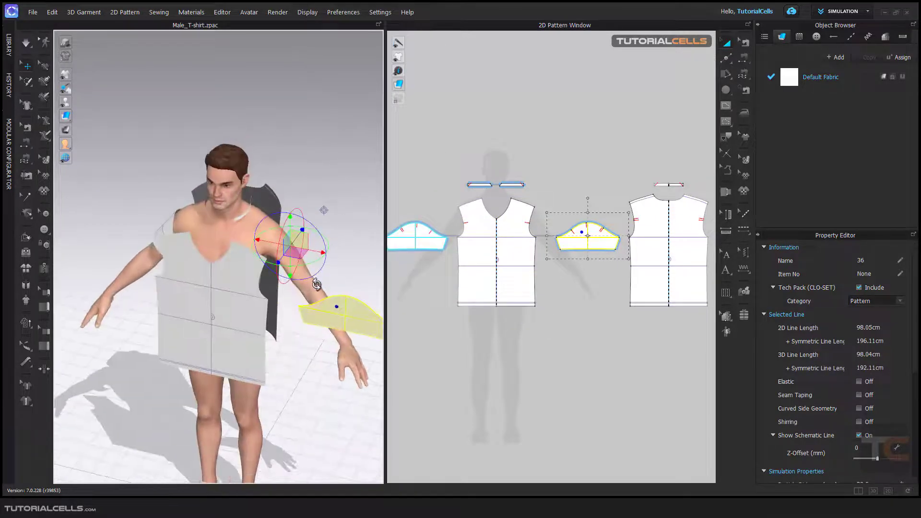
mouse_move(288, 311)
right_mouse_down()
mouse_move(300, 309)
mouse_move(294, 319)
mouse_move(304, 324)
mouse_move(298, 312)
mouse_move(278, 310)
right_mouse_up()
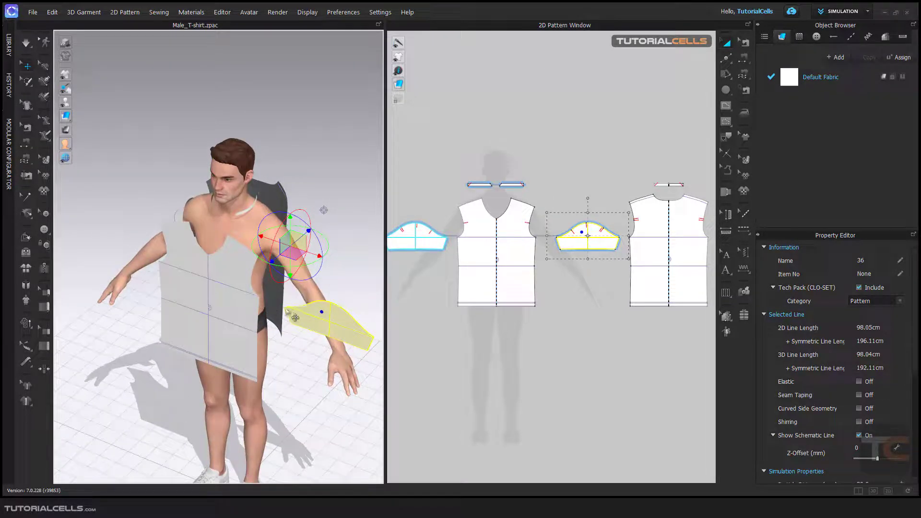
left_click(322, 207)
mouse_move(267, 243)
right_mouse_down()
mouse_move(215, 240)
mouse_move(253, 247)
right_mouse_up()
Show the avatar's arrangement points and place the left sleeve pattern on the outer upper-arm point.
mouse_move(75, 110)
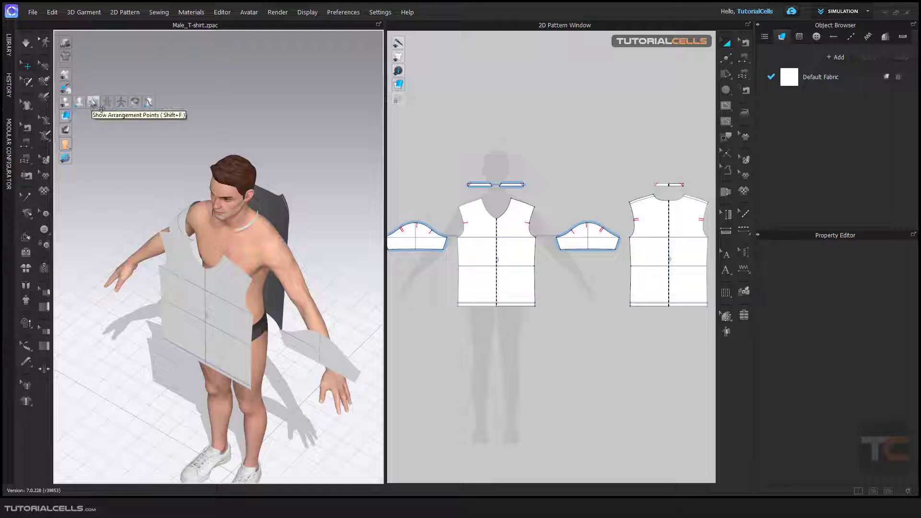
left_click(94, 102)
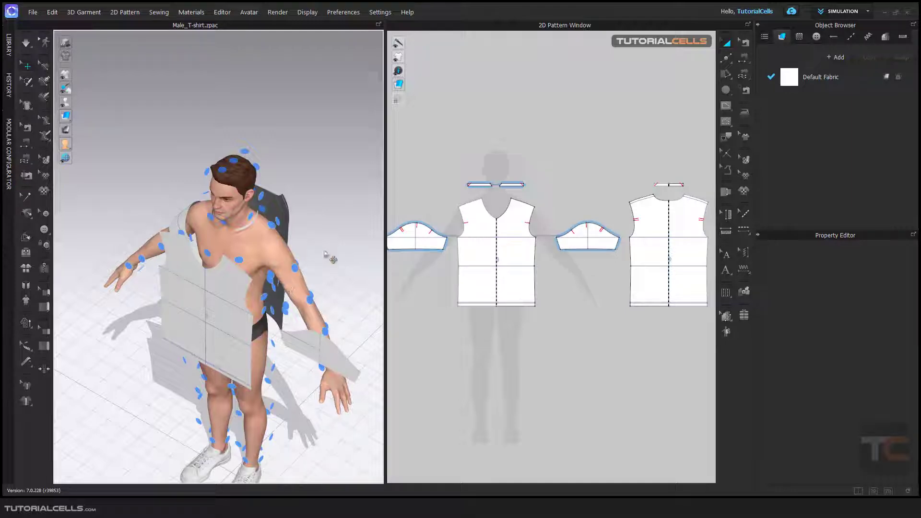
right_click_drag(316, 253, 308, 237)
left_click(315, 330)
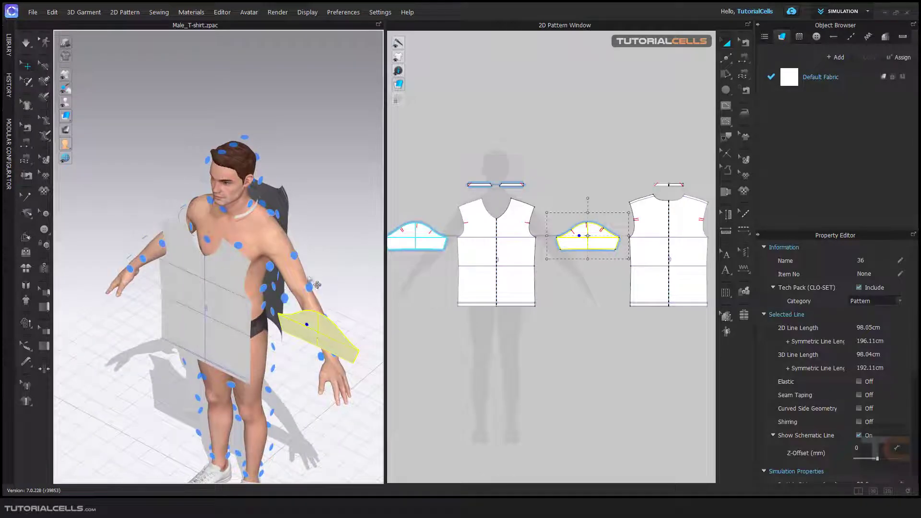
left_click(297, 259)
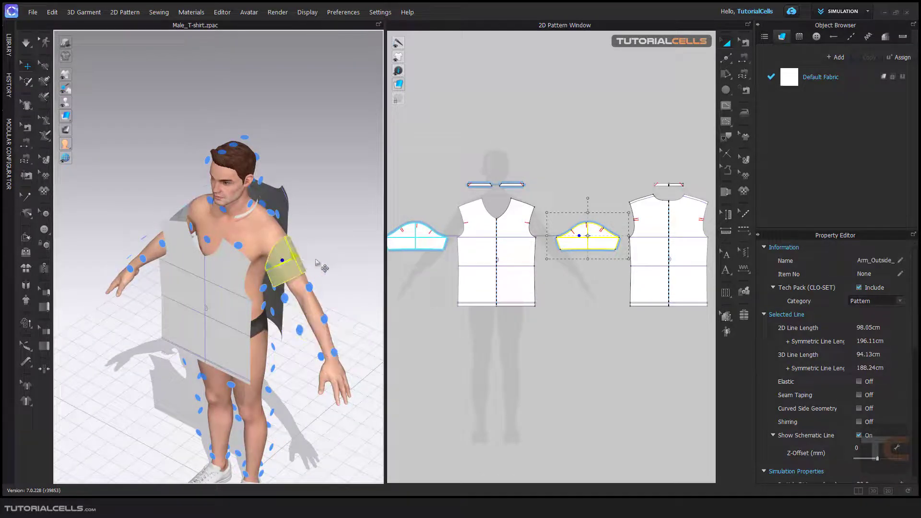
mouse_move(314, 262)
right_mouse_down()
mouse_move(298, 242)
mouse_move(328, 269)
mouse_move(319, 264)
right_mouse_up()
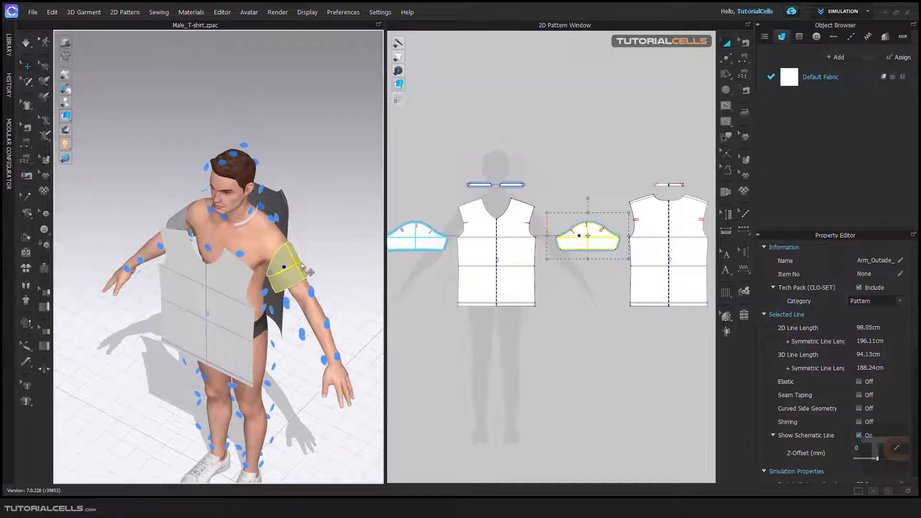
Place the front body pattern on the avatar's front center torso arrangement point and lower it slightly.
left_click(210, 281)
right_click_drag(210, 280, 201, 295)
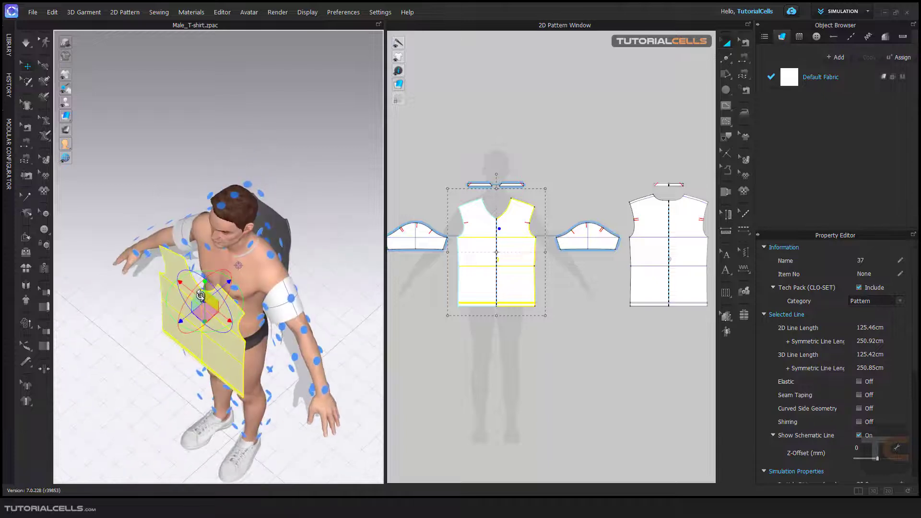
left_click_drag(220, 288, 179, 323)
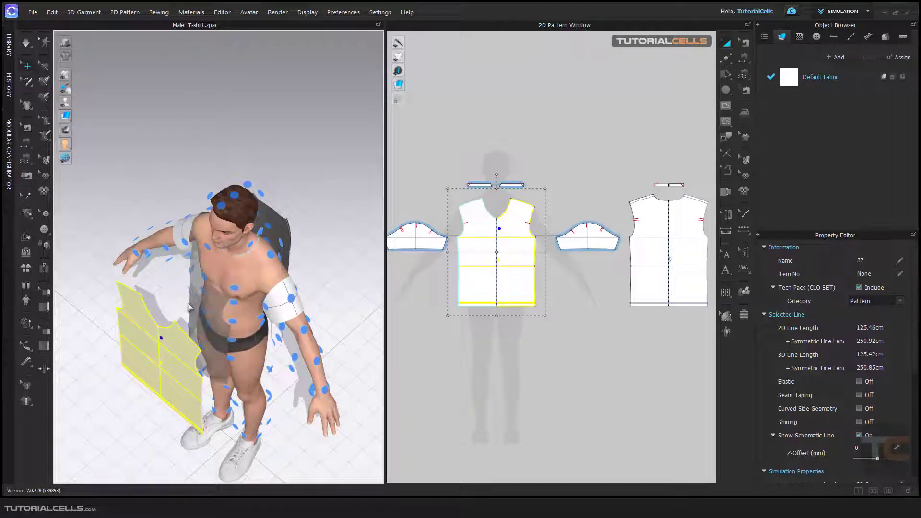
right_click_drag(194, 306, 208, 284)
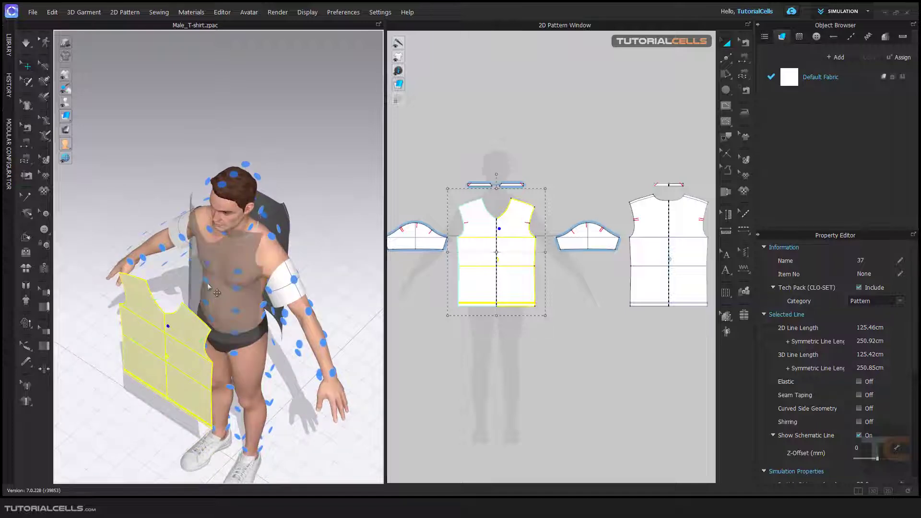
left_click(207, 286)
right_click_drag(304, 274, 221, 239)
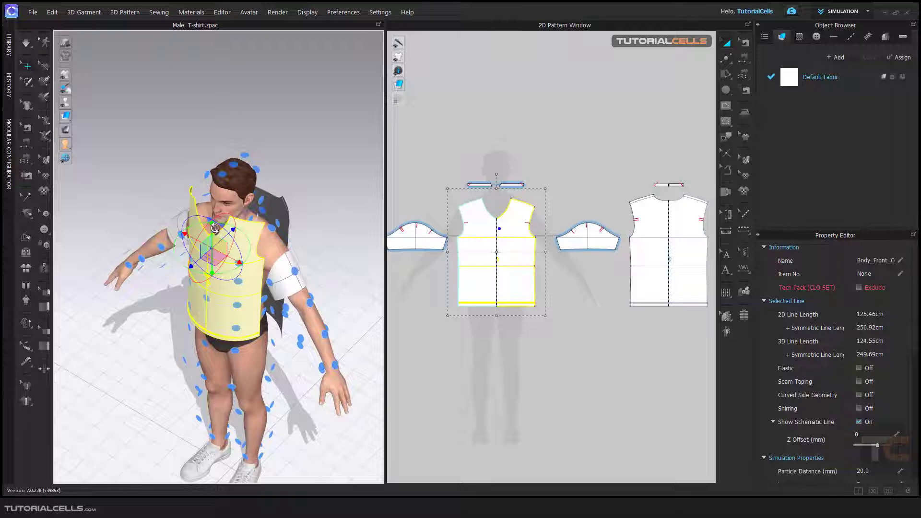
left_click_drag(213, 224, 214, 245)
right_click_drag(230, 281, 303, 255)
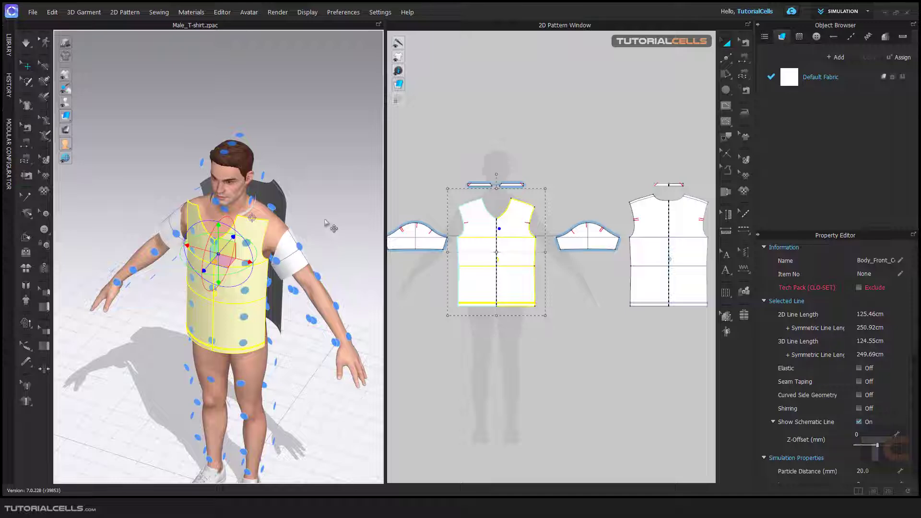
right_click_drag(325, 222, 308, 194)
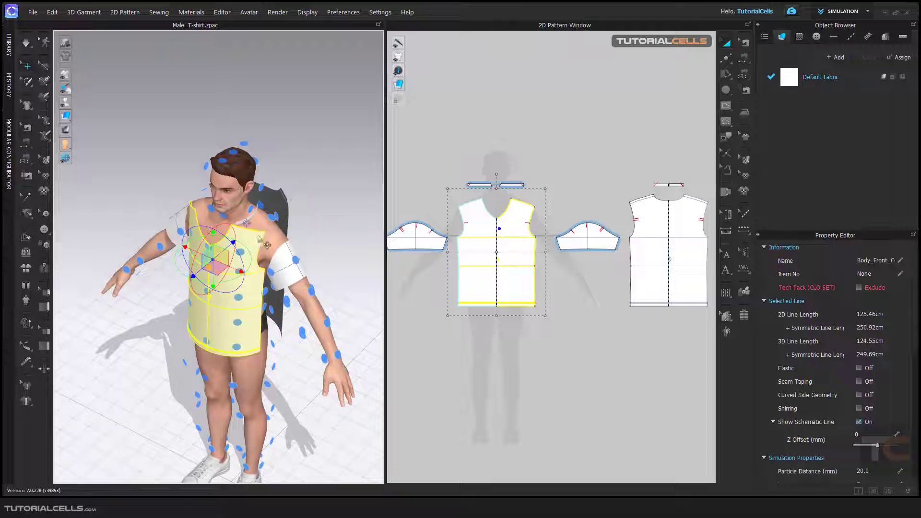
right_click_drag(301, 205, 295, 234)
right_click_drag(300, 269, 285, 283)
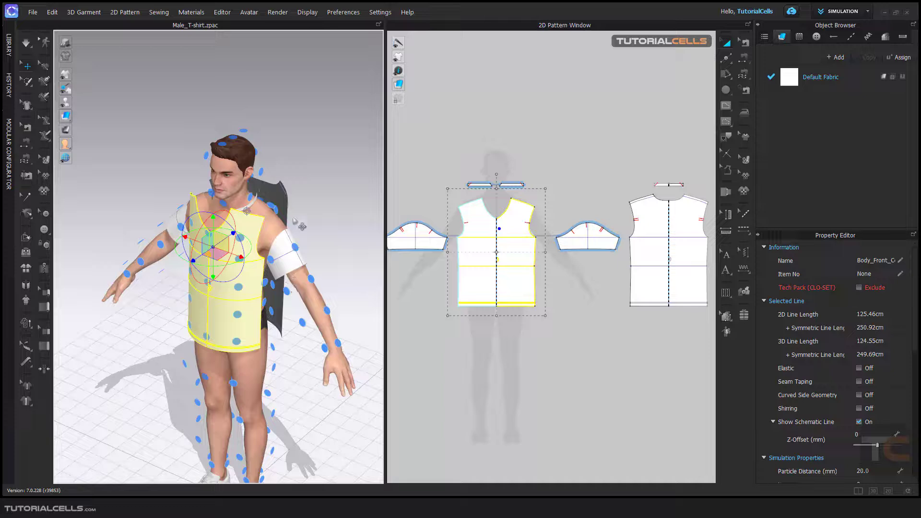
right_click_drag(303, 218, 299, 215)
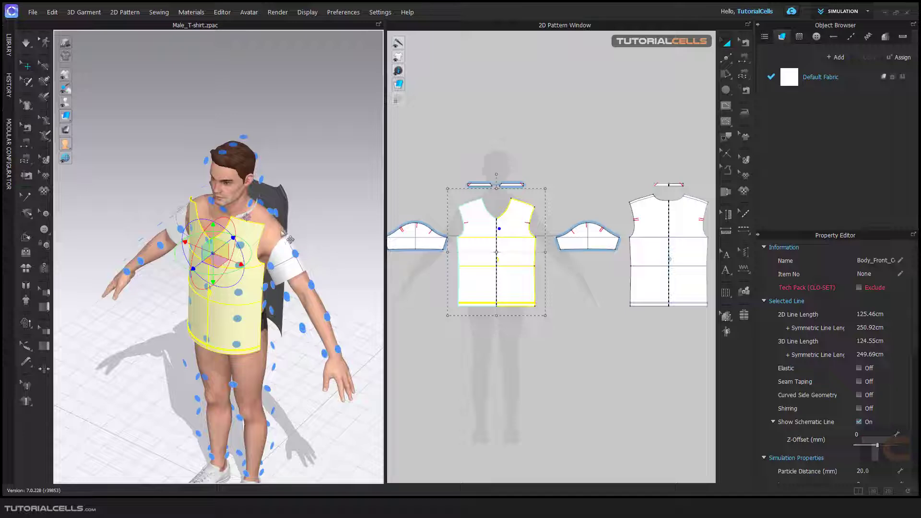
right_click_drag(336, 249, 329, 221)
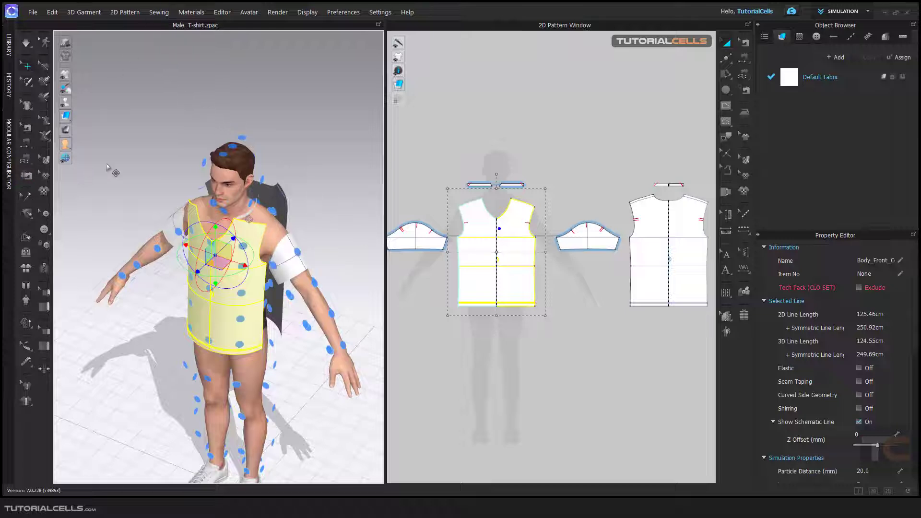
Clear the pattern selection and start Auto Sewing with the garment type set to Top.
left_click(66, 172)
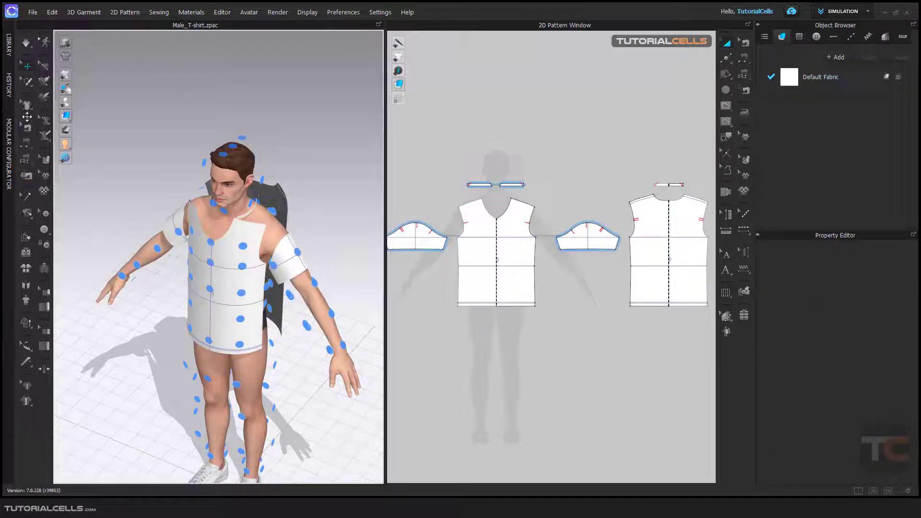
left_click(27, 177)
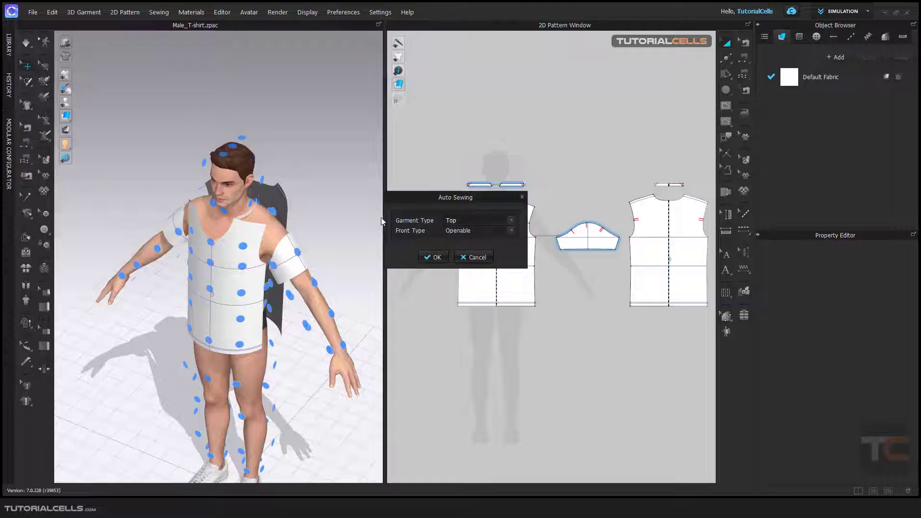
left_click_drag(415, 198, 370, 189)
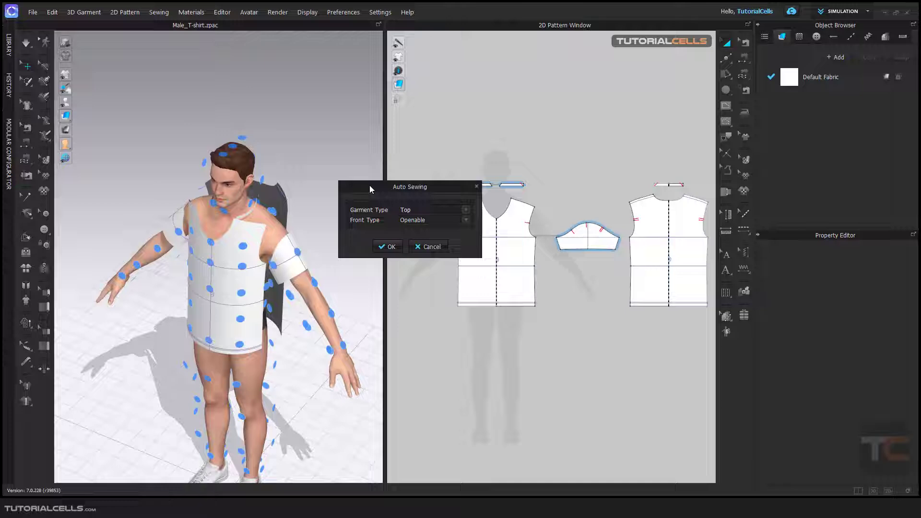
left_click(466, 212)
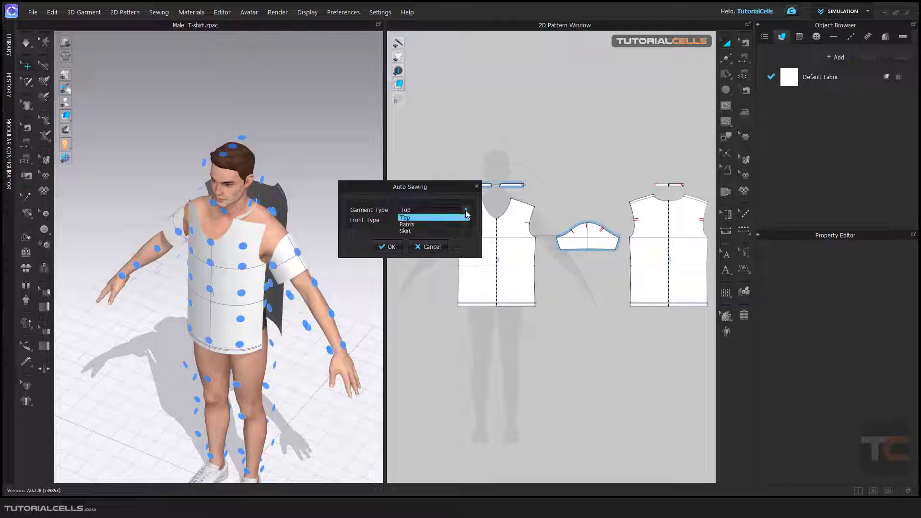
left_click(434, 219)
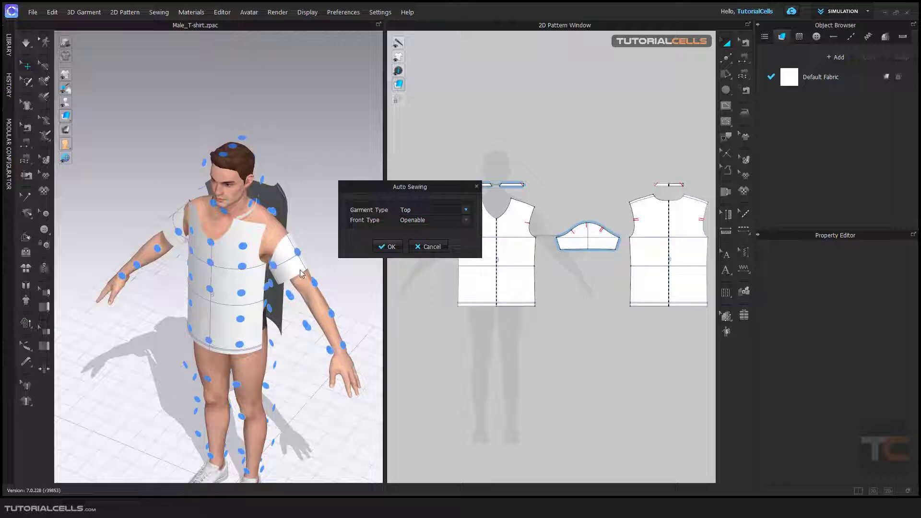
Try the Pants and Skirt garment types for Auto Sewing and return to Top.
left_click(465, 211)
left_click(422, 223)
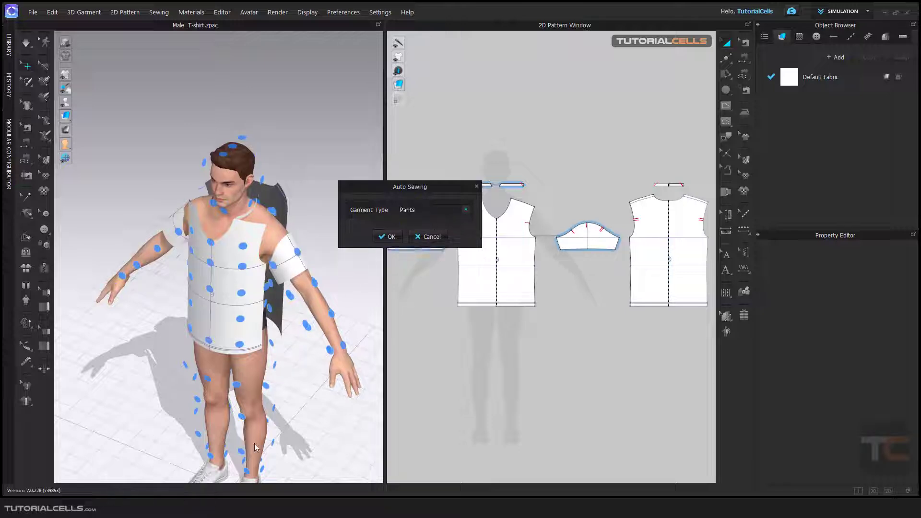
left_click(465, 210)
left_click(443, 231)
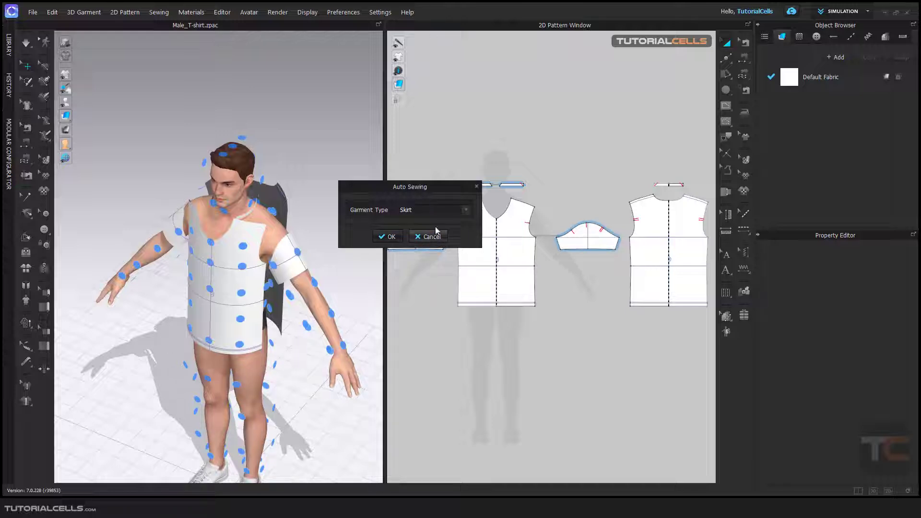
left_click(464, 209)
left_click(451, 216)
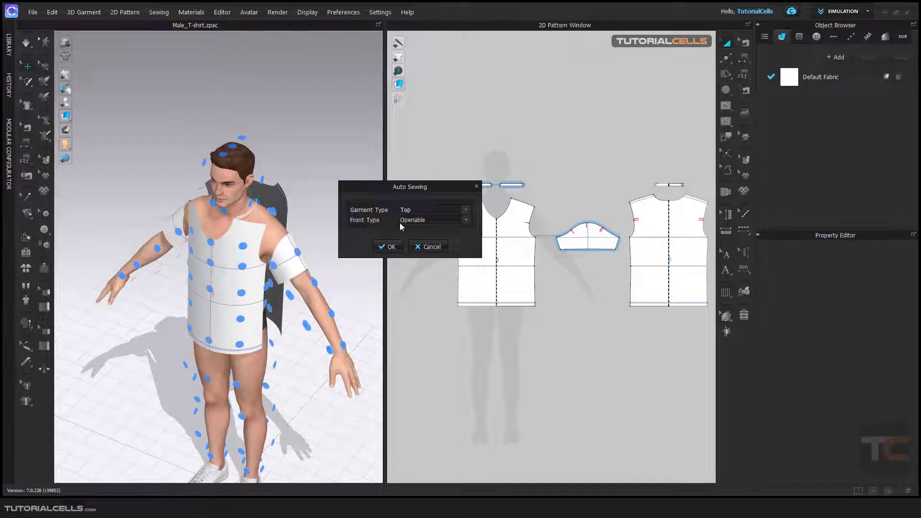
Try the Closed front type for Auto Sewing with the collar seam at Center Front.
left_click(465, 221)
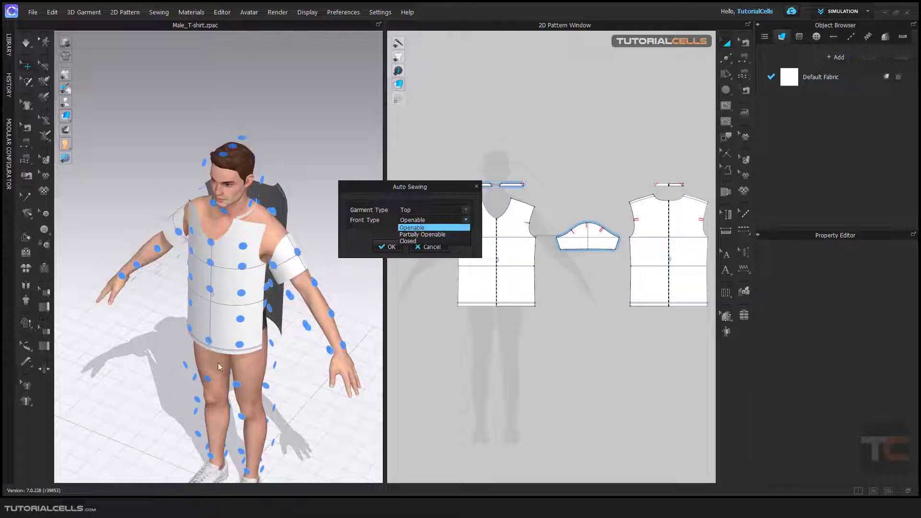
left_click(442, 239)
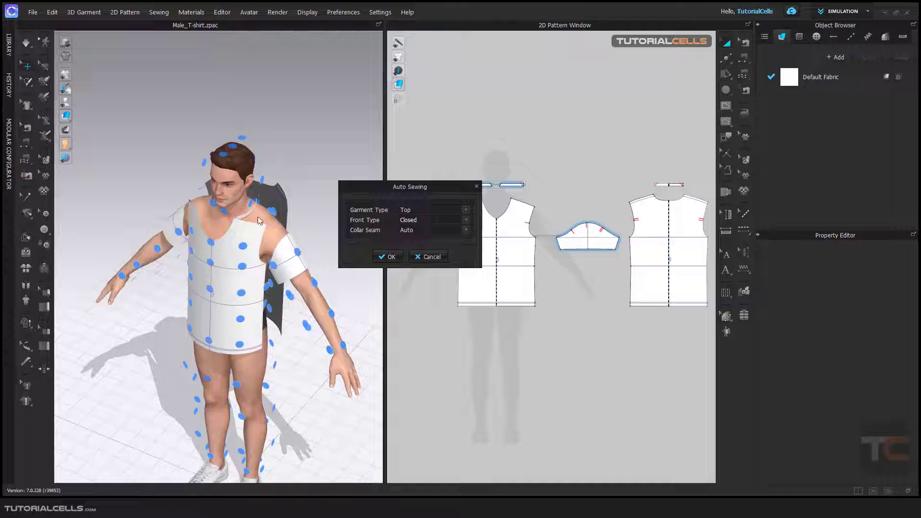
left_click(411, 231)
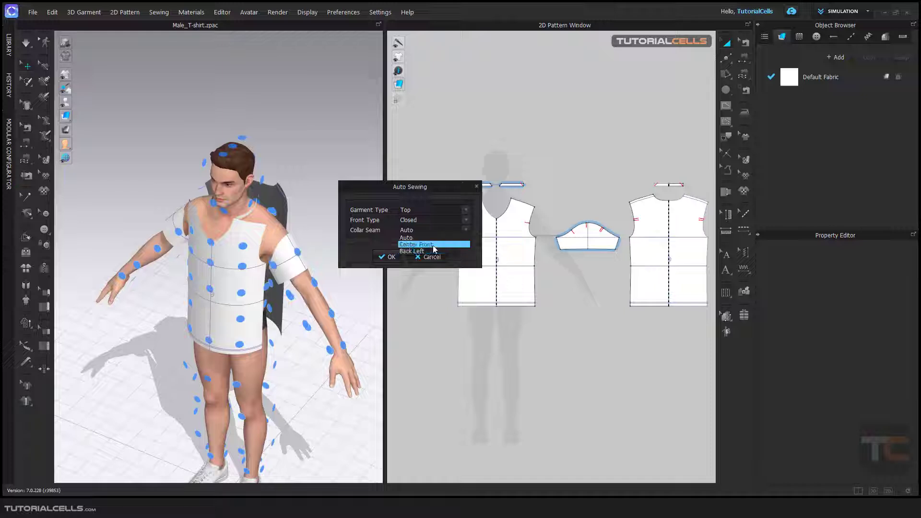
left_click(434, 244)
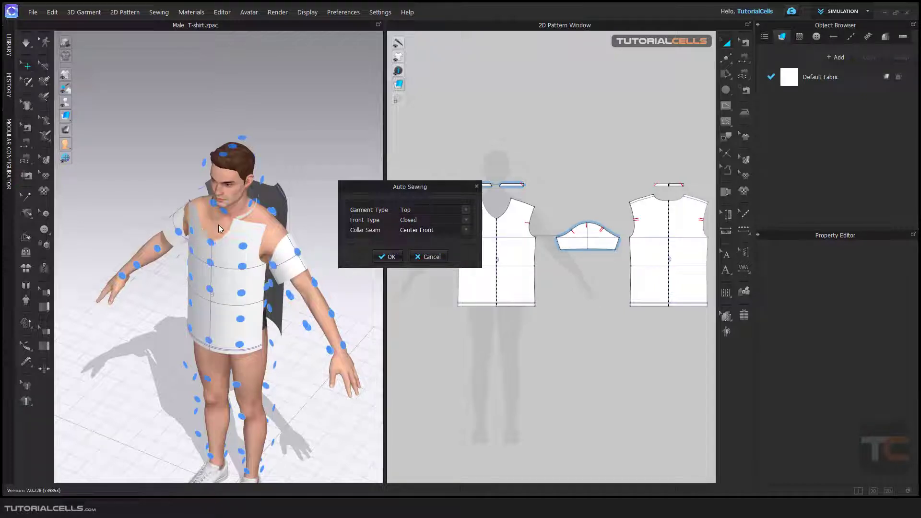
Set the front type to Openable and apply Auto Sewing to the T-shirt patterns.
left_click(464, 221)
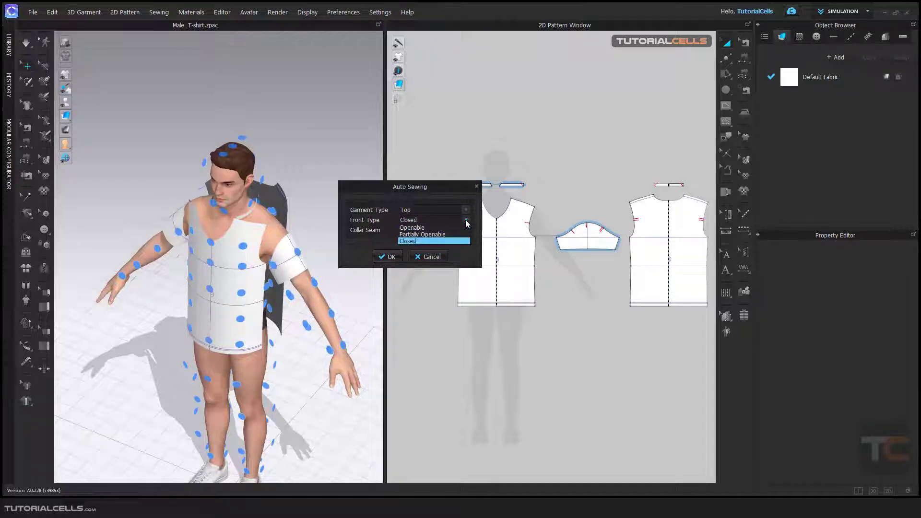
left_click(452, 231)
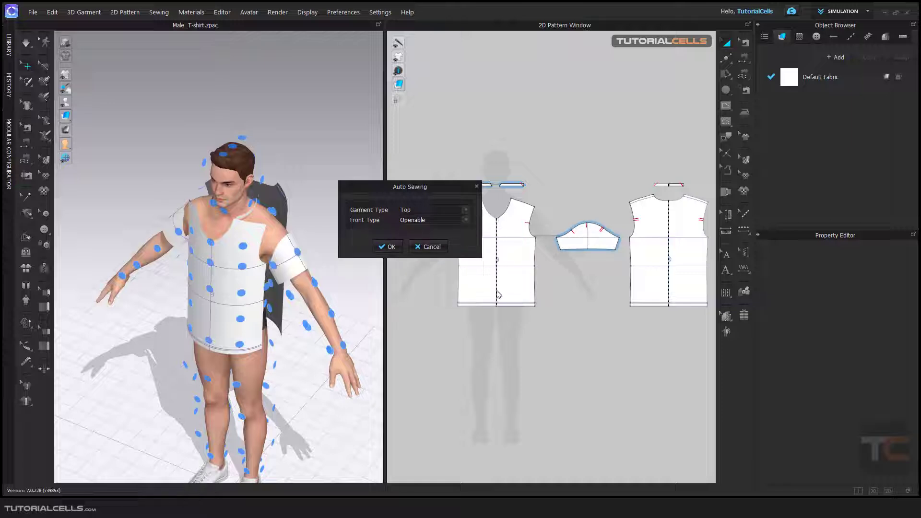
left_click(388, 246)
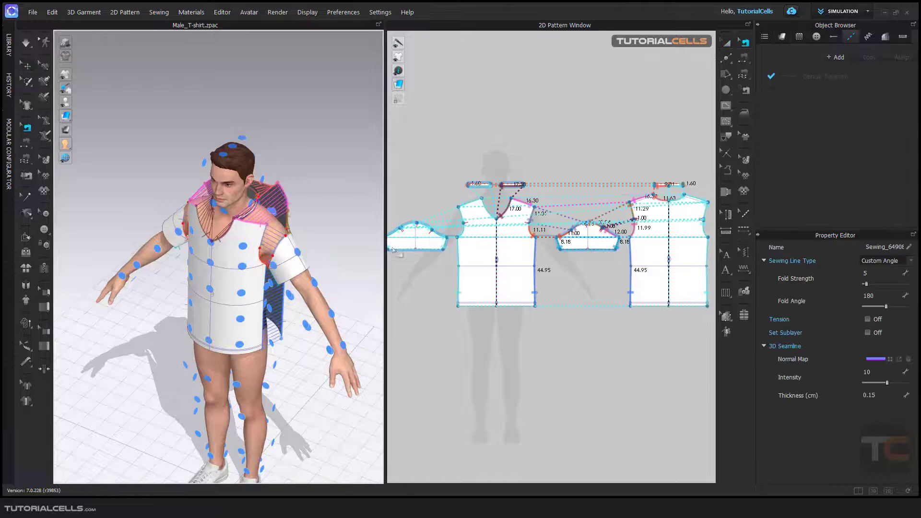
Simulate the sewn T-shirt on the avatar and display its seams with the sewing edit tool.
right_click_drag(313, 224, 316, 194)
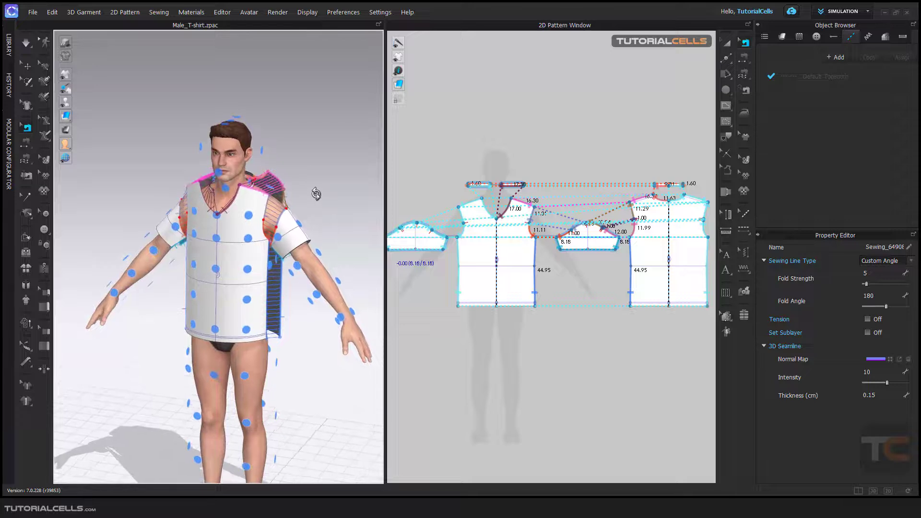
key("space")
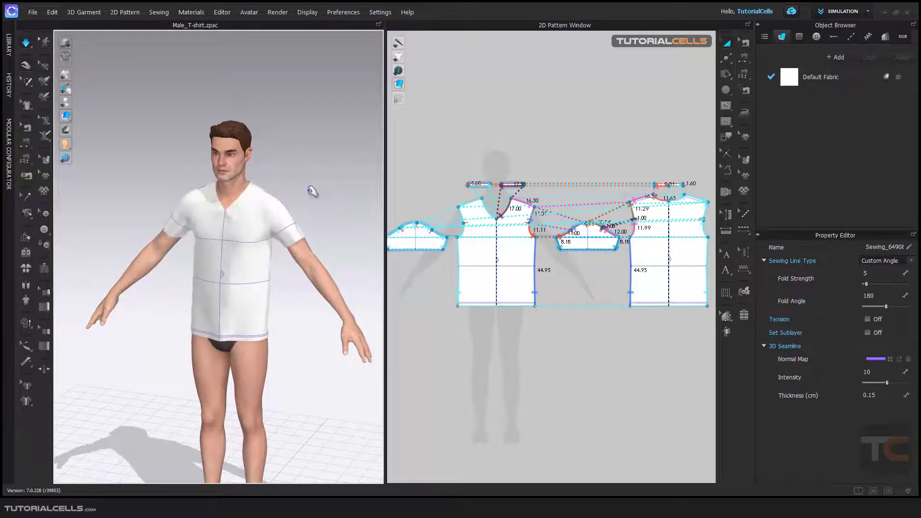
right_click_drag(301, 191, 262, 212)
key("b")
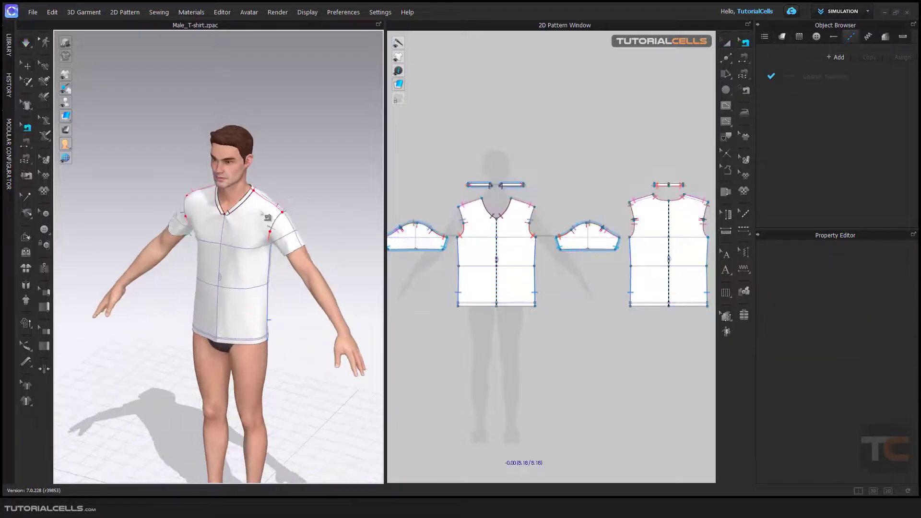
Resume the simulation, tug the front body fabric sideways and toward the avatar's left shoulder, and clear the selection.
key("a")
left_click(211, 242)
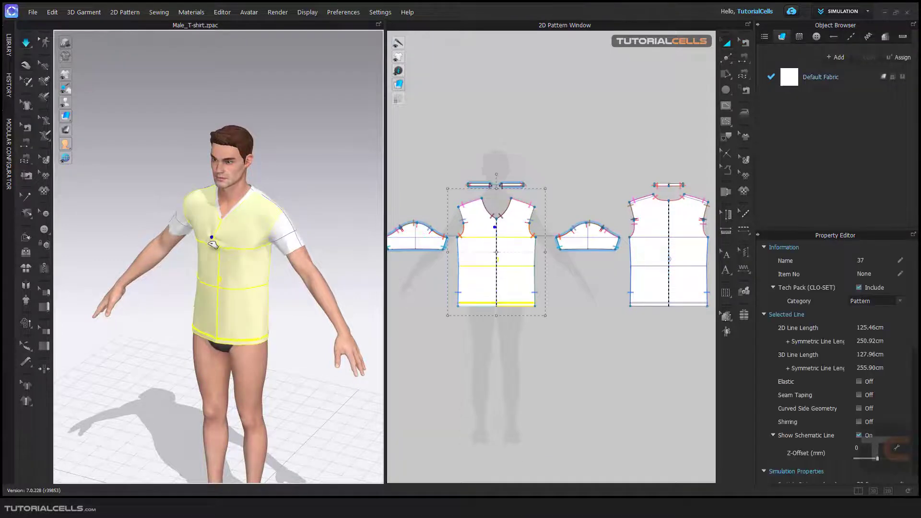
left_click_drag(213, 244, 297, 244)
left_click_drag(251, 220, 290, 201)
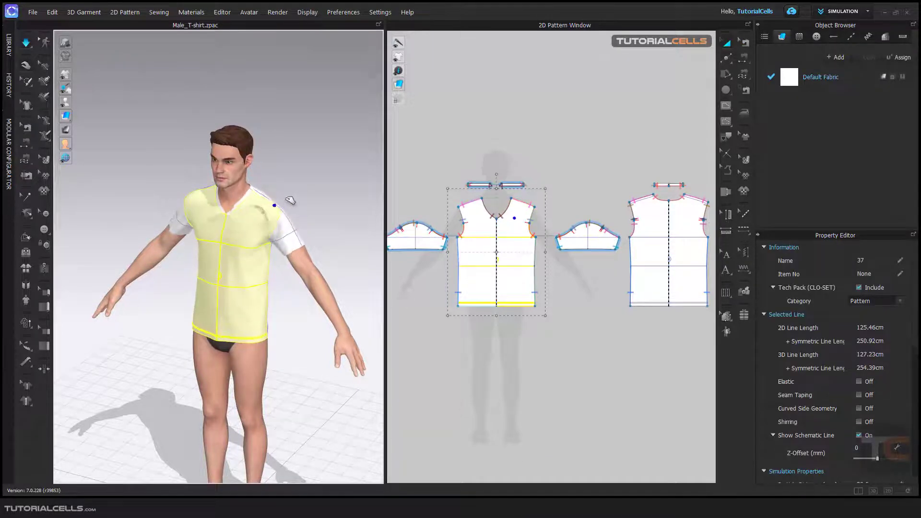
right_click_drag(240, 263, 300, 211)
left_click(307, 199)
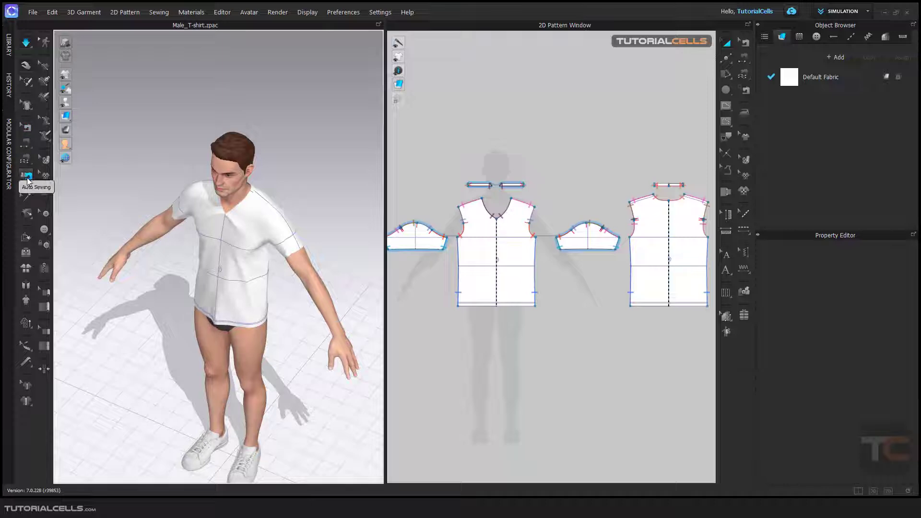
Stop the simulation and inspect the T-shirt's seams in the 3D view from several angles.
left_click(221, 236)
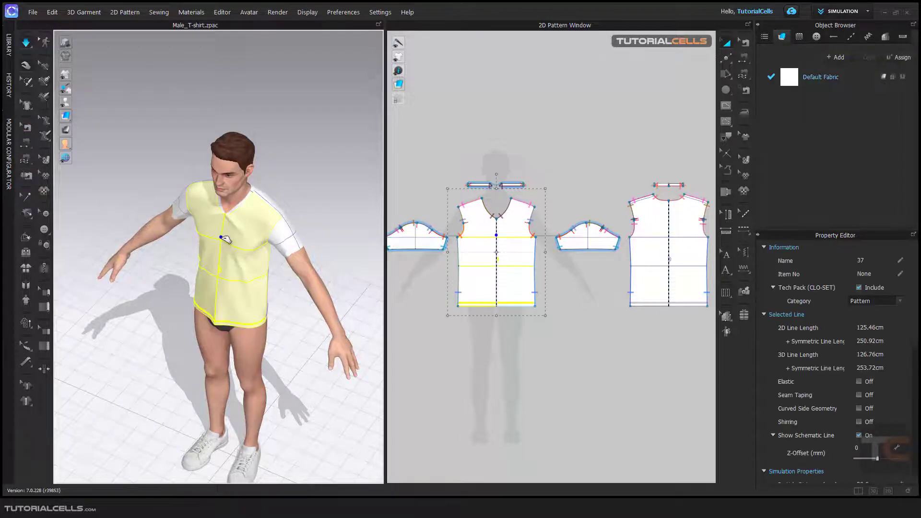
left_click(27, 42)
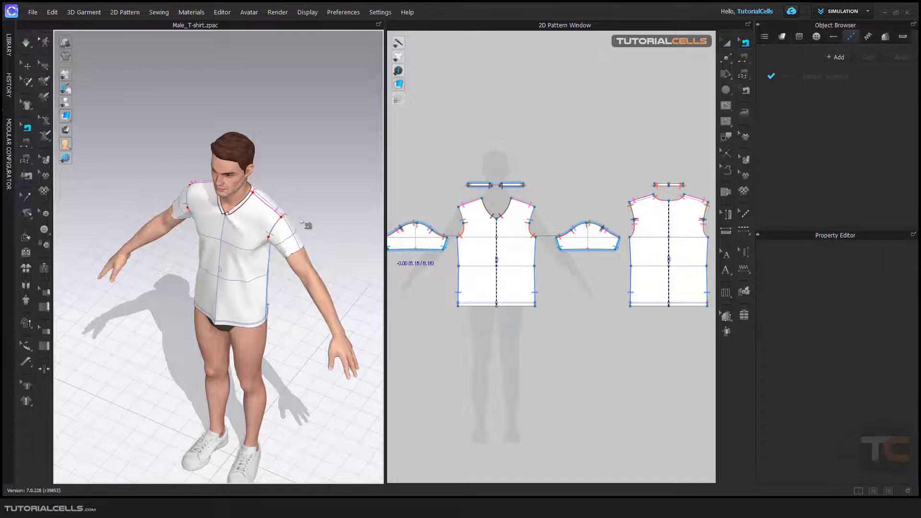
right_click_drag(306, 224, 287, 244)
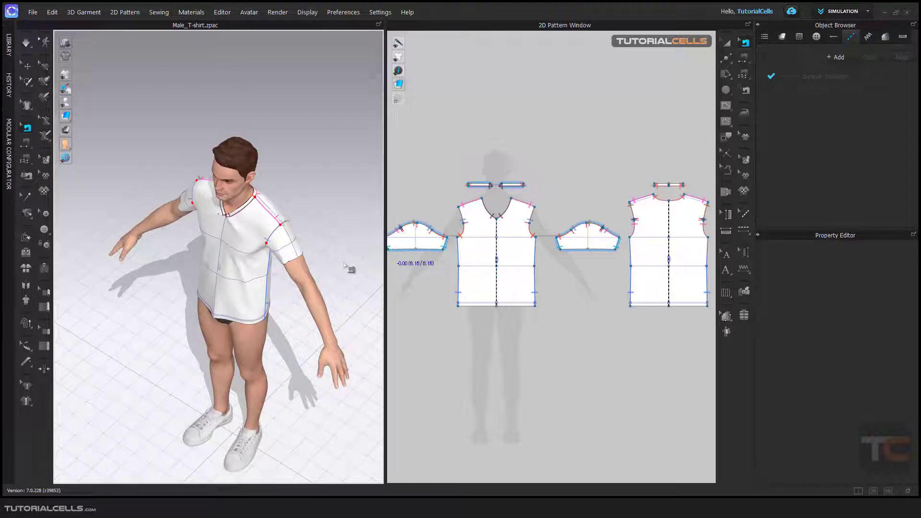
right_click_drag(343, 265, 350, 221)
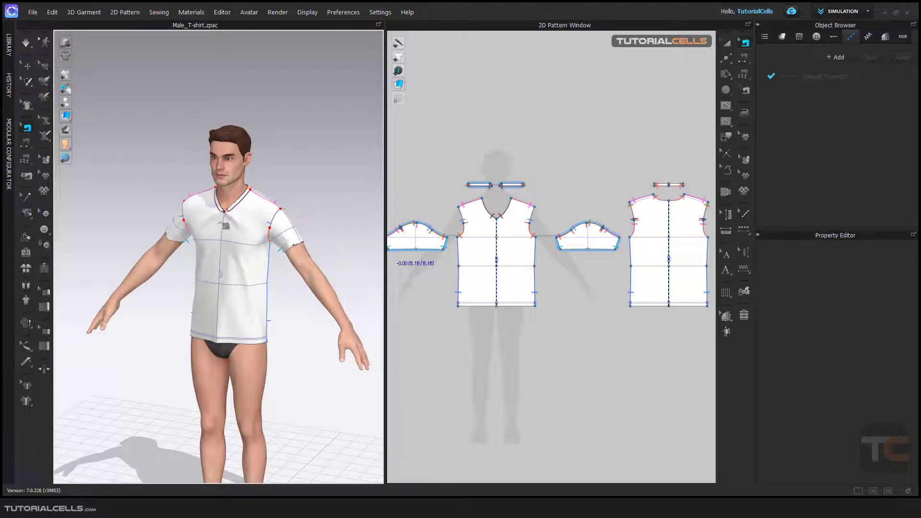
mouse_move(346, 251)
right_mouse_down()
mouse_move(310, 253)
mouse_move(358, 264)
right_mouse_up()
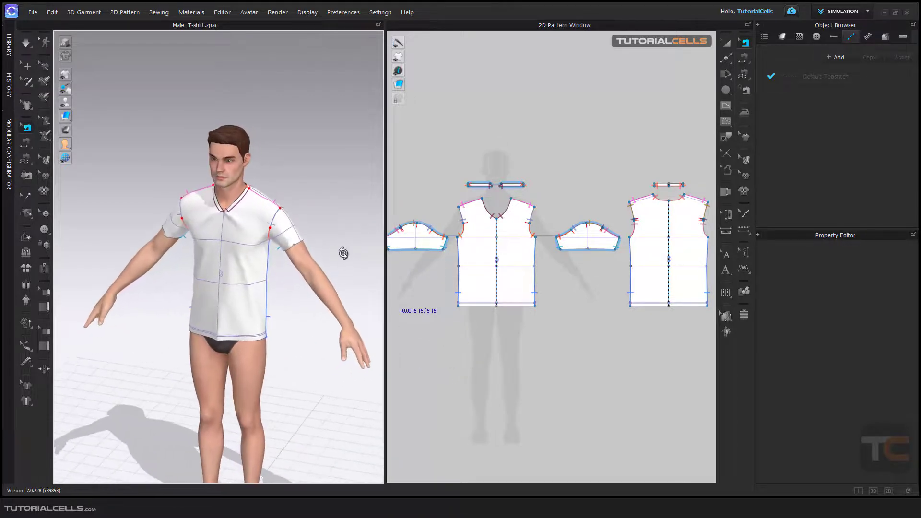